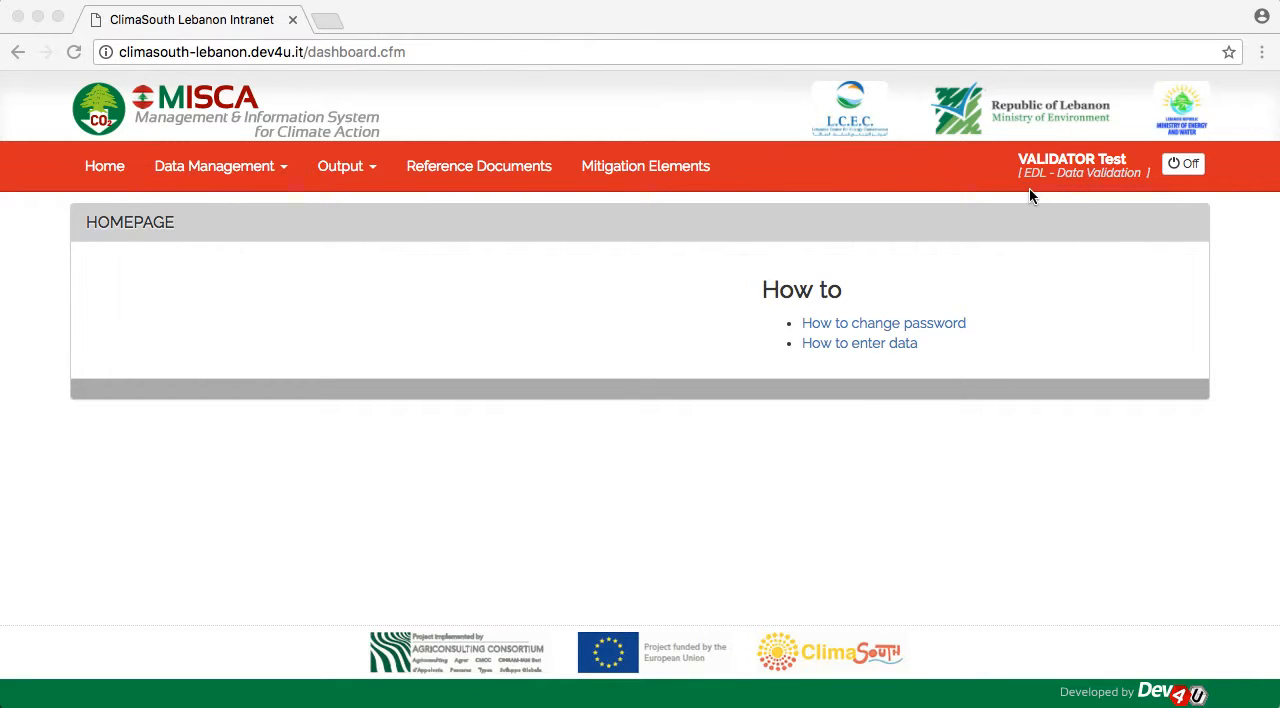
- Open the inventory data grid list and filter it by the year 2014
{"action": "left_click", "coordinate": [208, 167]}
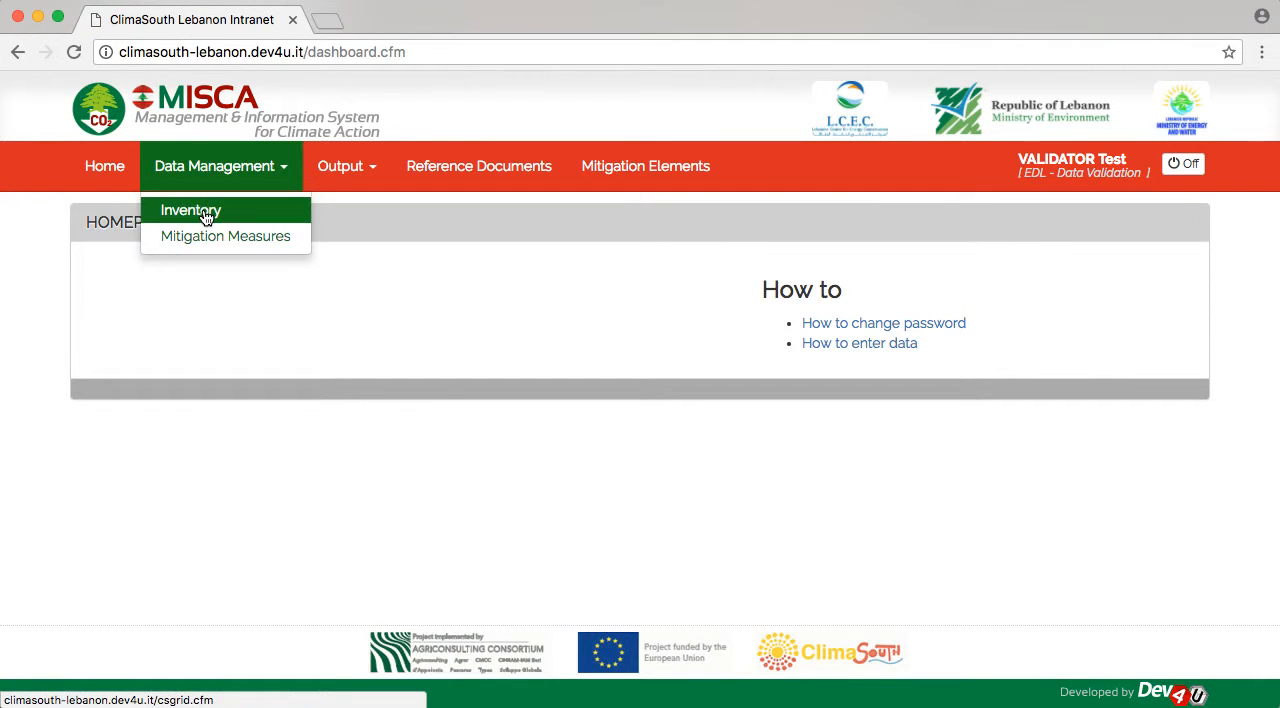
{"action": "left_click", "coordinate": [203, 208]}
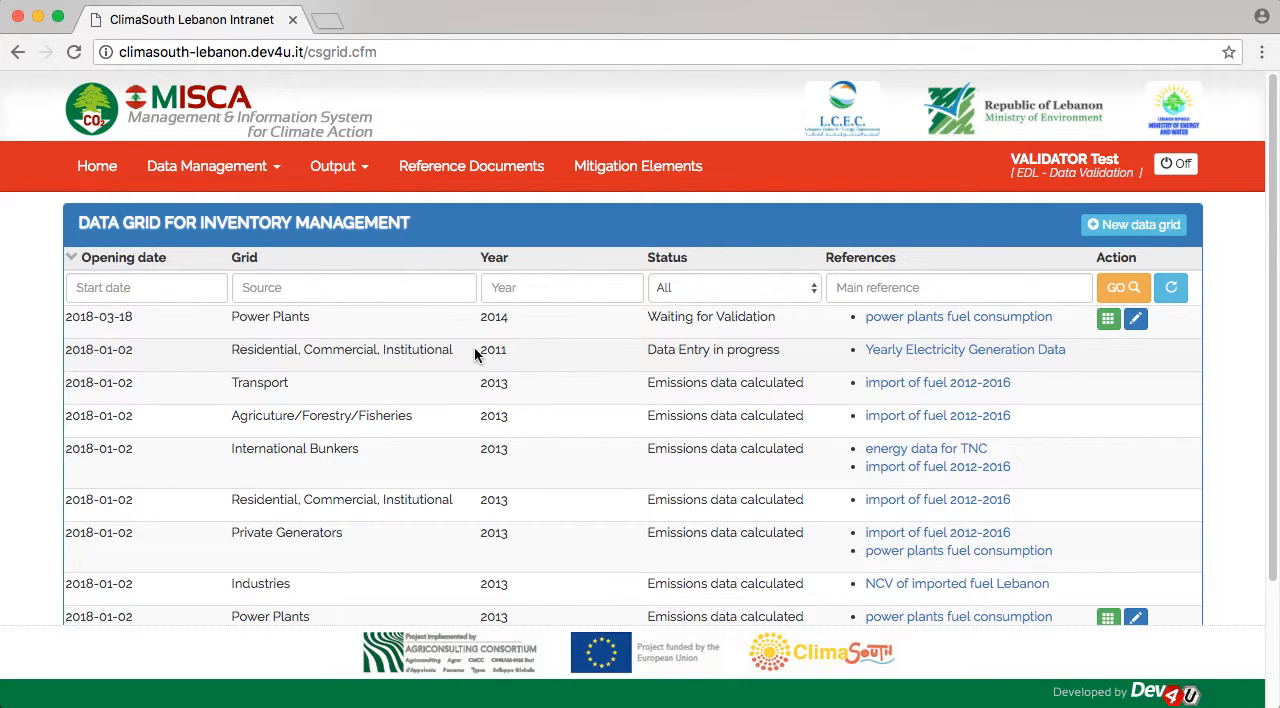
{"action": "left_click", "coordinate": [510, 289]}
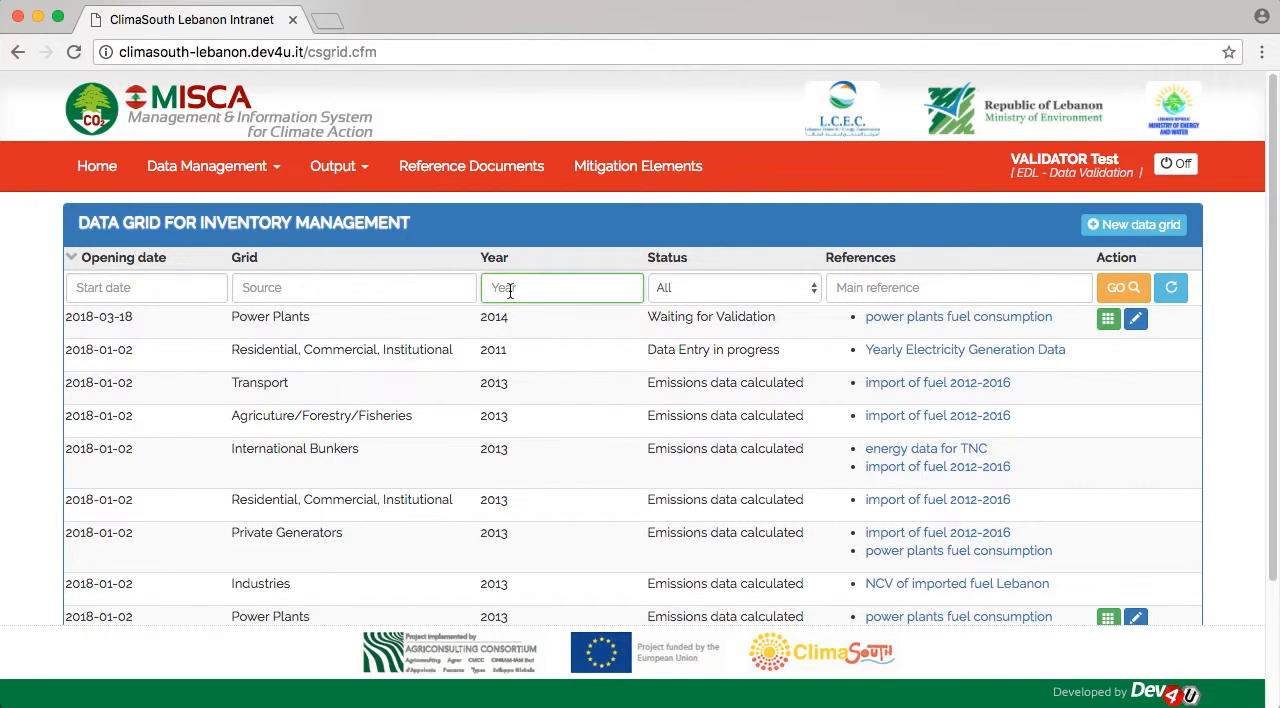
{"action": "type", "text": "2014"}
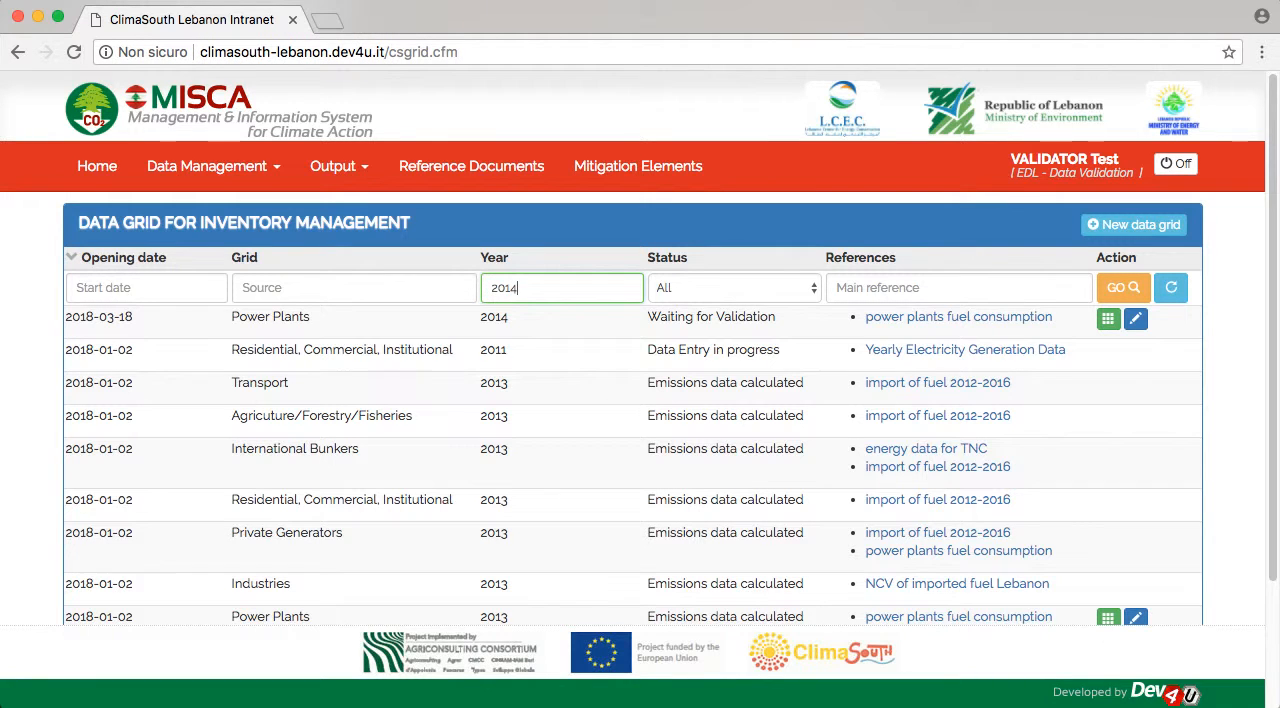
{"action": "key", "text": "Return"}
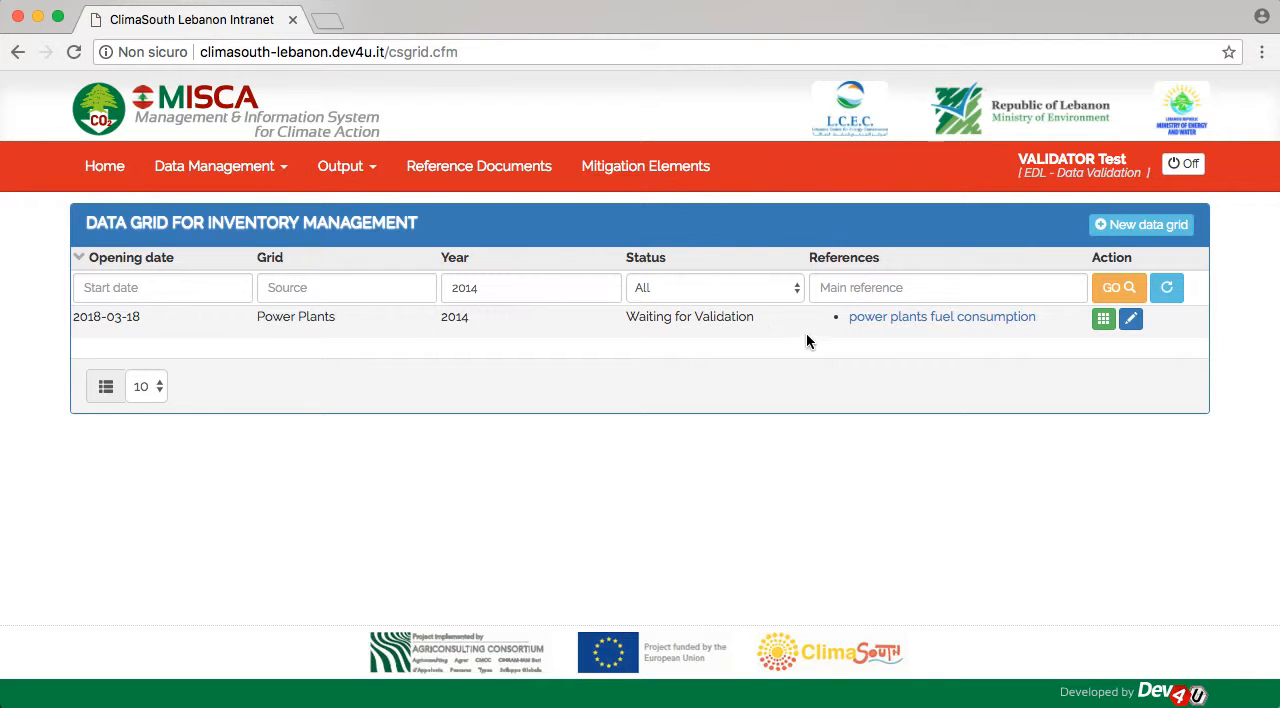
- Review the sector, year, annotations and references of the 2014 Power Plants grid and close its edit form without updating
{"action": "left_click", "coordinate": [1129, 320]}
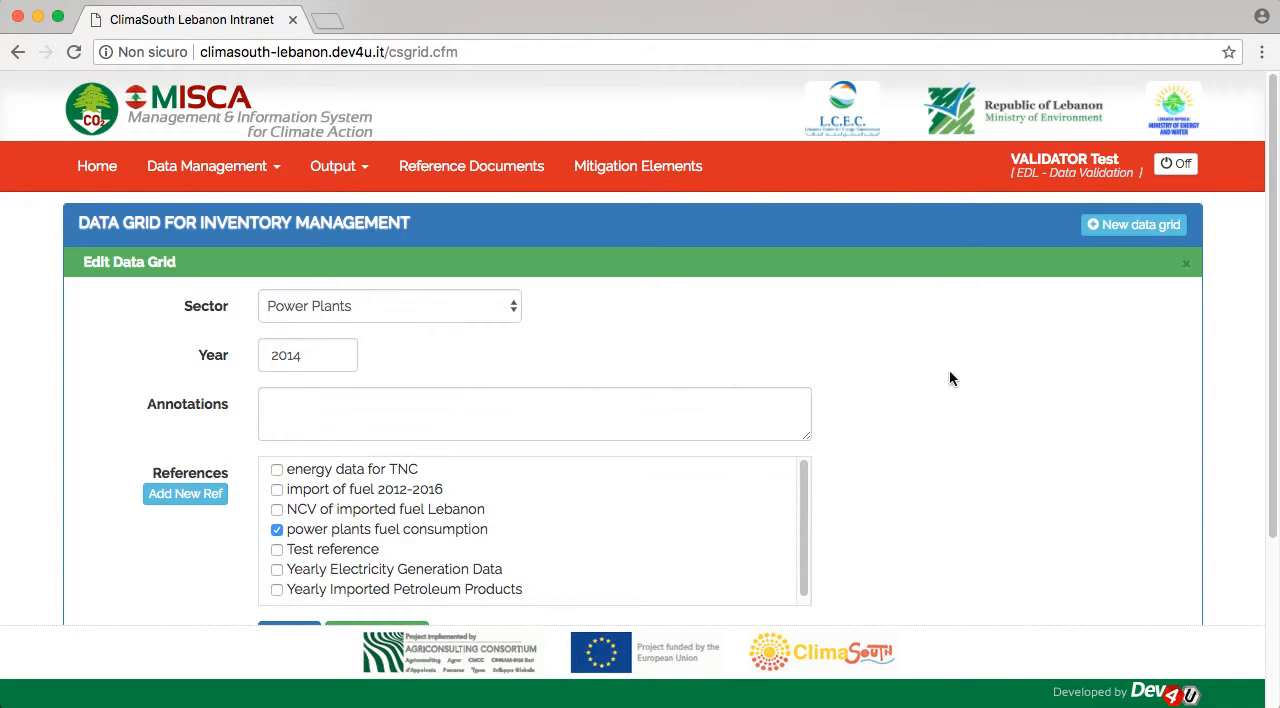
{"action": "scroll", "coordinate": [955, 375], "scroll_direction": "down", "scroll_amount": 5}
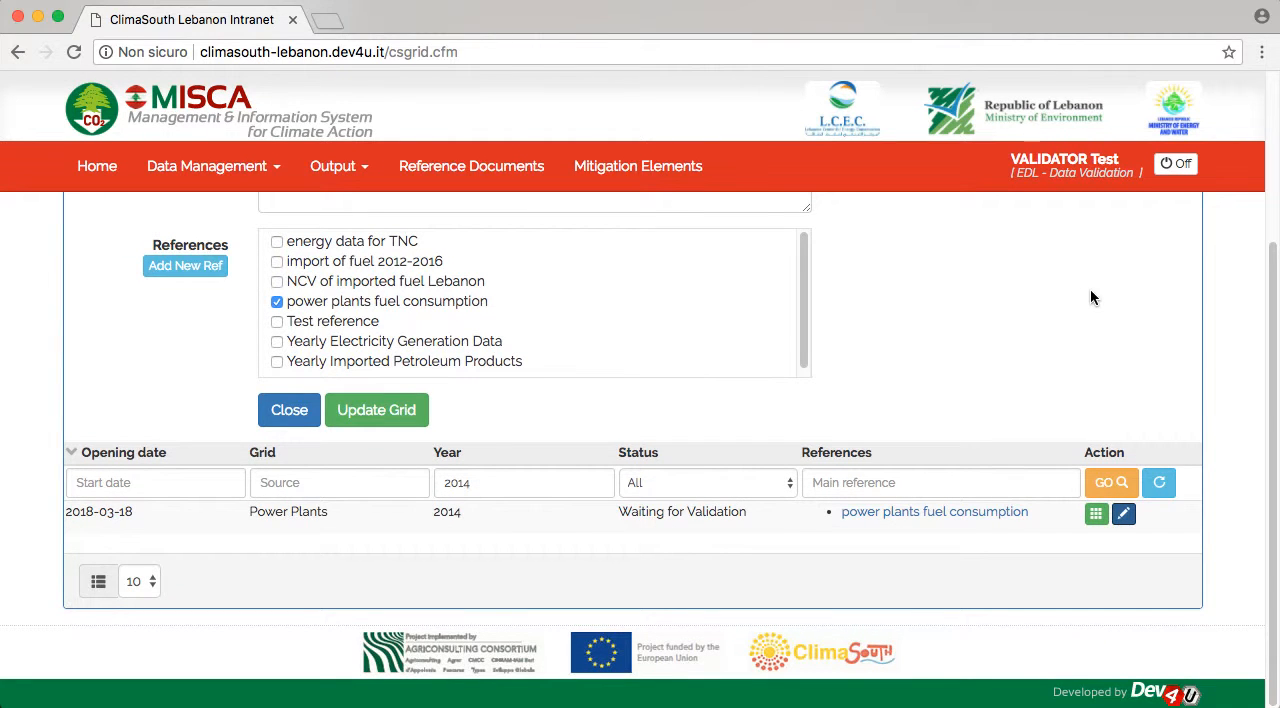
{"action": "left_click", "coordinate": [285, 413]}
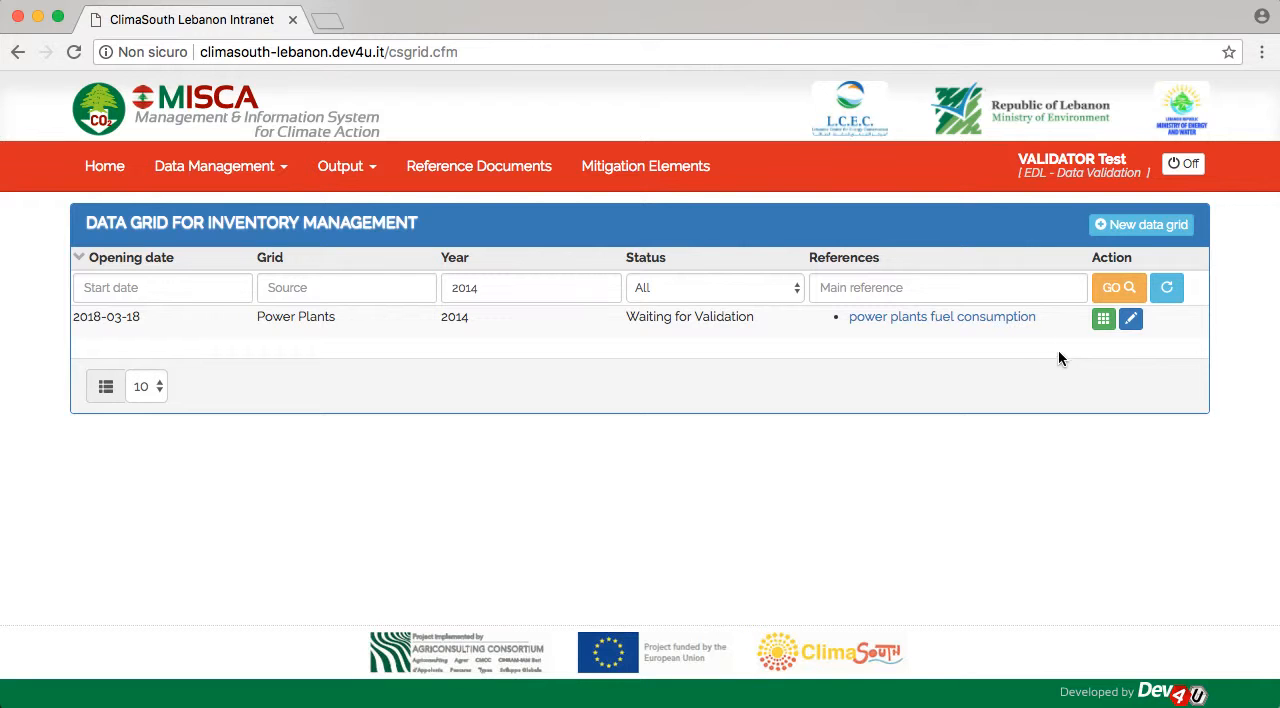
- Open the 2014 Power Plants data grid and start modifying the electricity per year of Zouk Thermal Power Plant
{"action": "left_click", "coordinate": [1103, 320]}
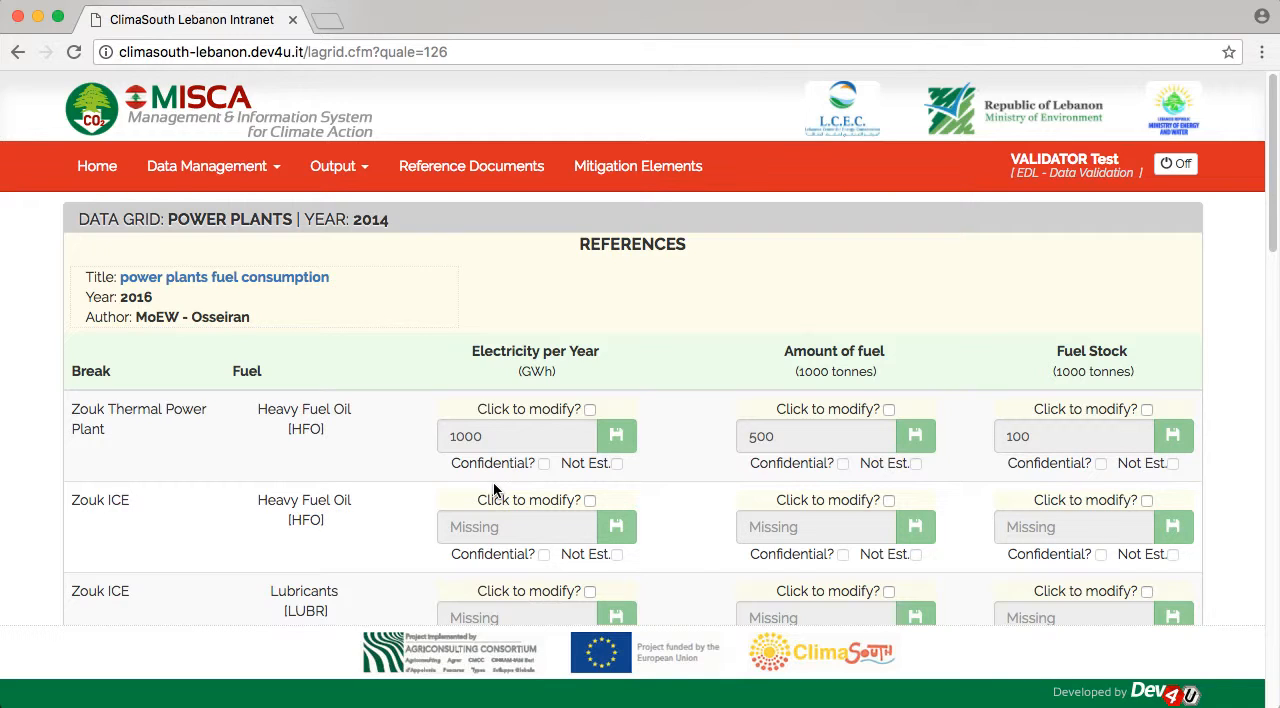
{"action": "left_click", "coordinate": [589, 409]}
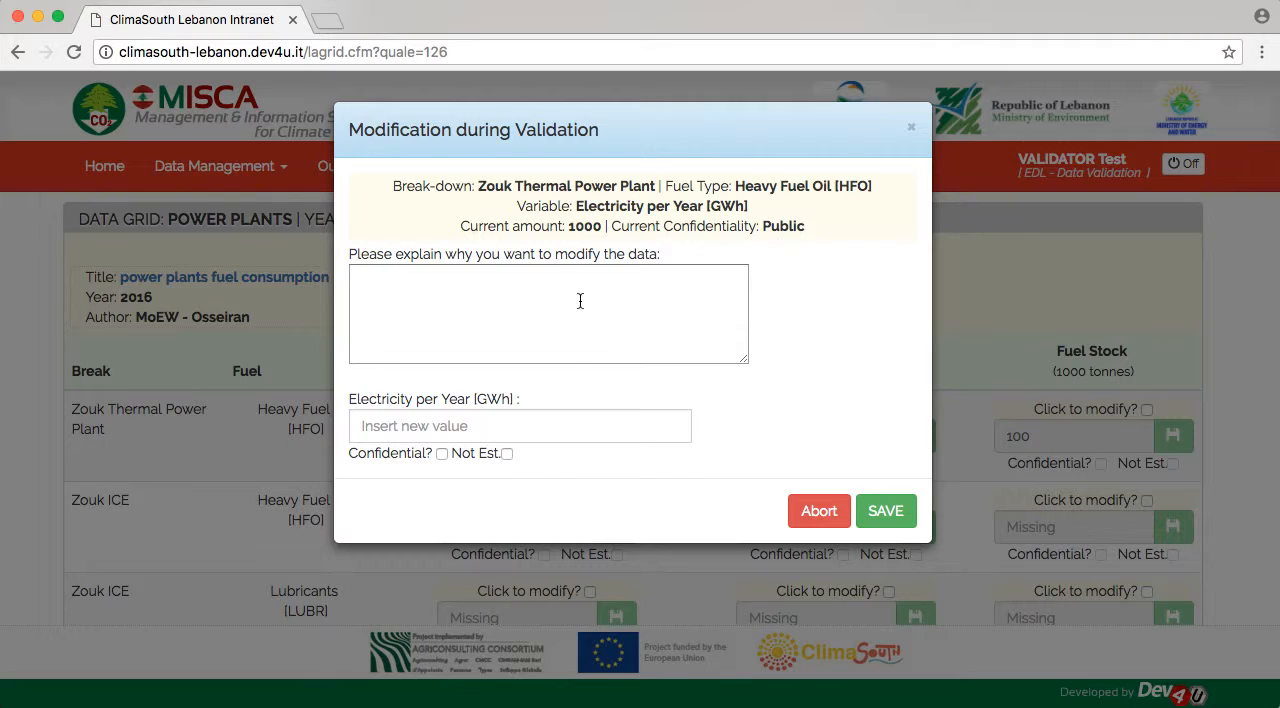
- Try to save the modification with both the explanation and the new value left empty
{"action": "left_click", "coordinate": [423, 313]}
{"action": "type", "text": "because"}
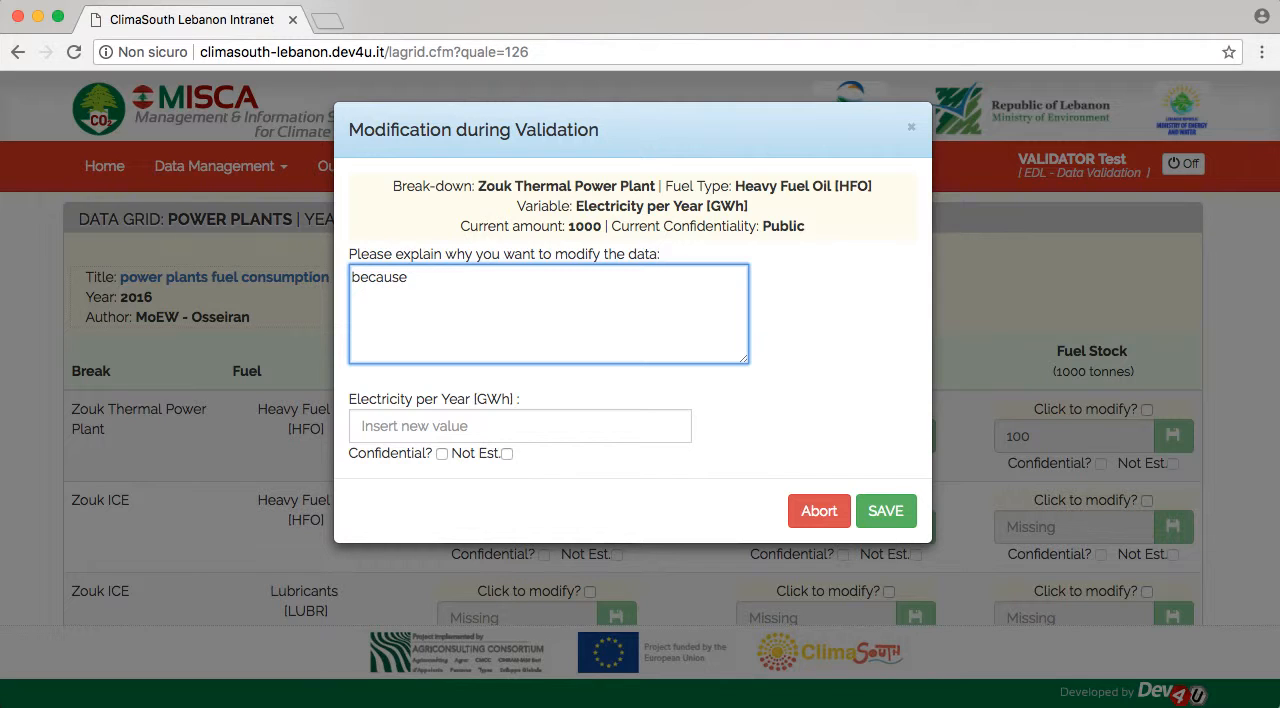
{"action": "key", "text": "BackSpace"}
{"action": "key", "text": "BackSpace"}
{"action": "key", "text": "BackSpace"}
{"action": "key", "text": "BackSpace"}
{"action": "key", "text": "BackSpace"}
{"action": "key", "text": "BackSpace"}
{"action": "key", "text": "BackSpace"}
{"action": "key", "text": "BackSpace"}
{"action": "left_click", "coordinate": [885, 511]}
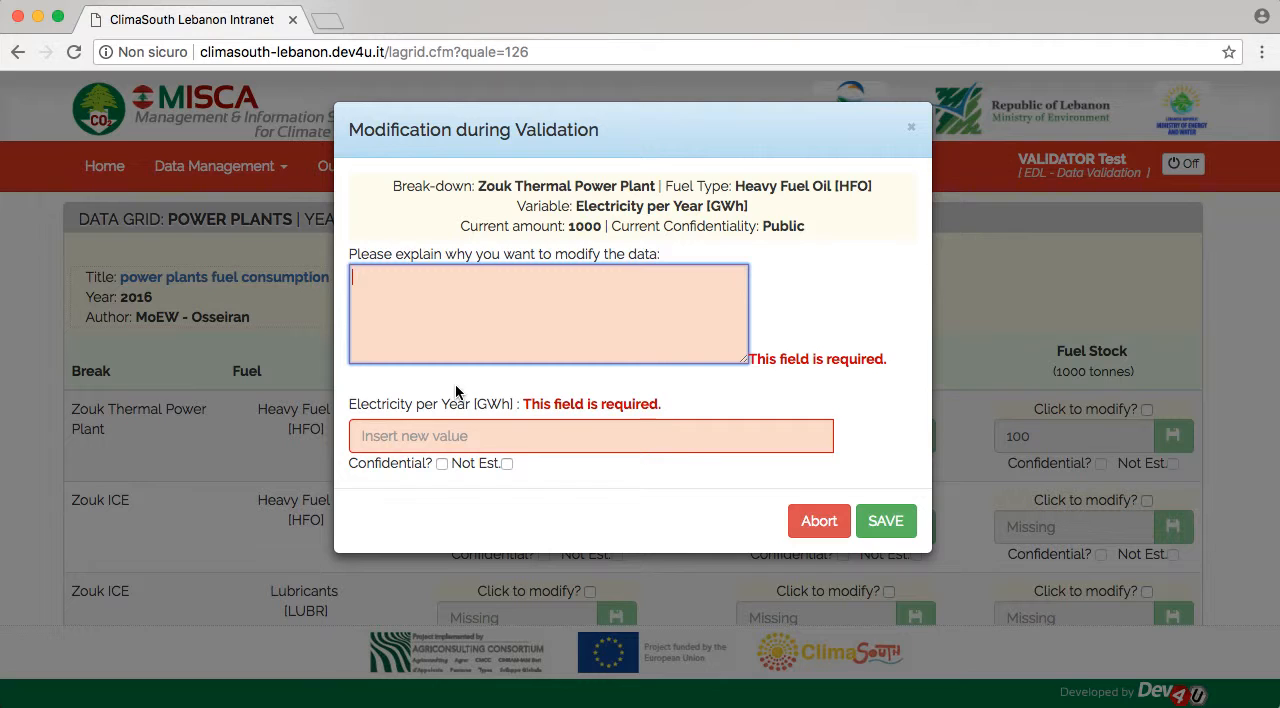
- Give "test" as the reason for the modification, set the electricity per year to 10000 GWh, and save it
{"action": "type", "text": "test"}
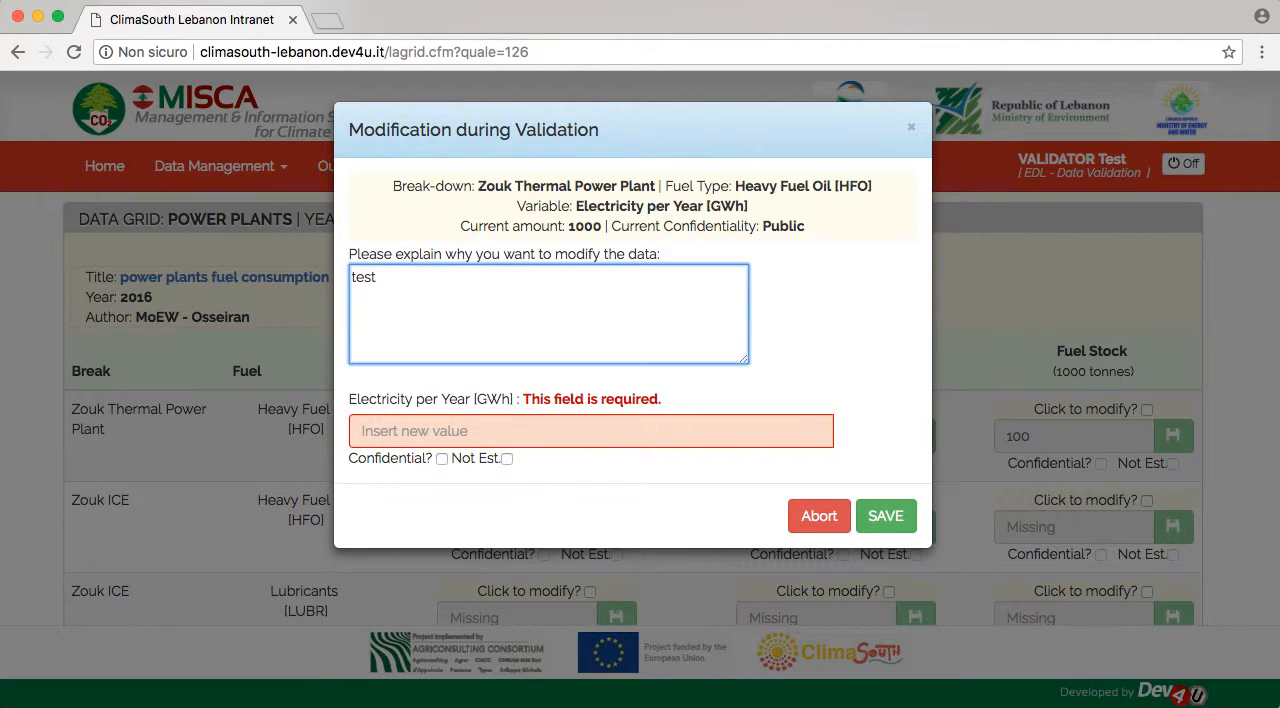
{"action": "left_click", "coordinate": [430, 430]}
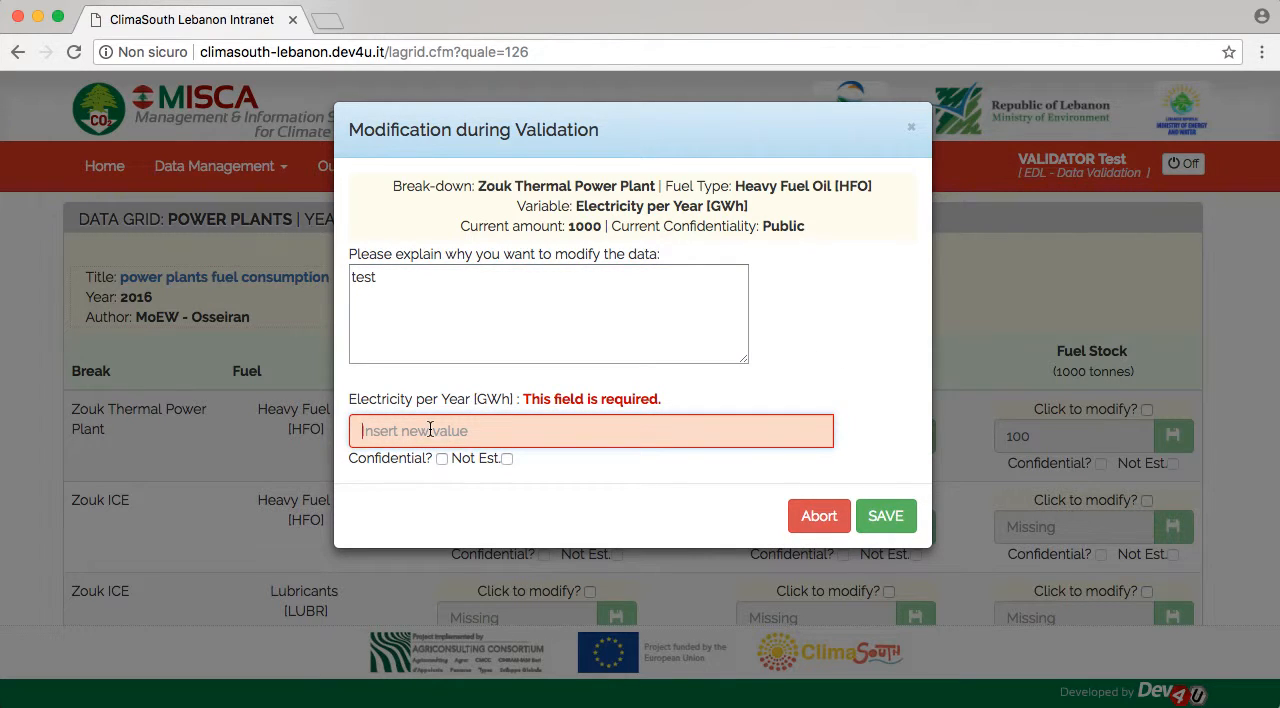
{"action": "type", "text": "10000"}
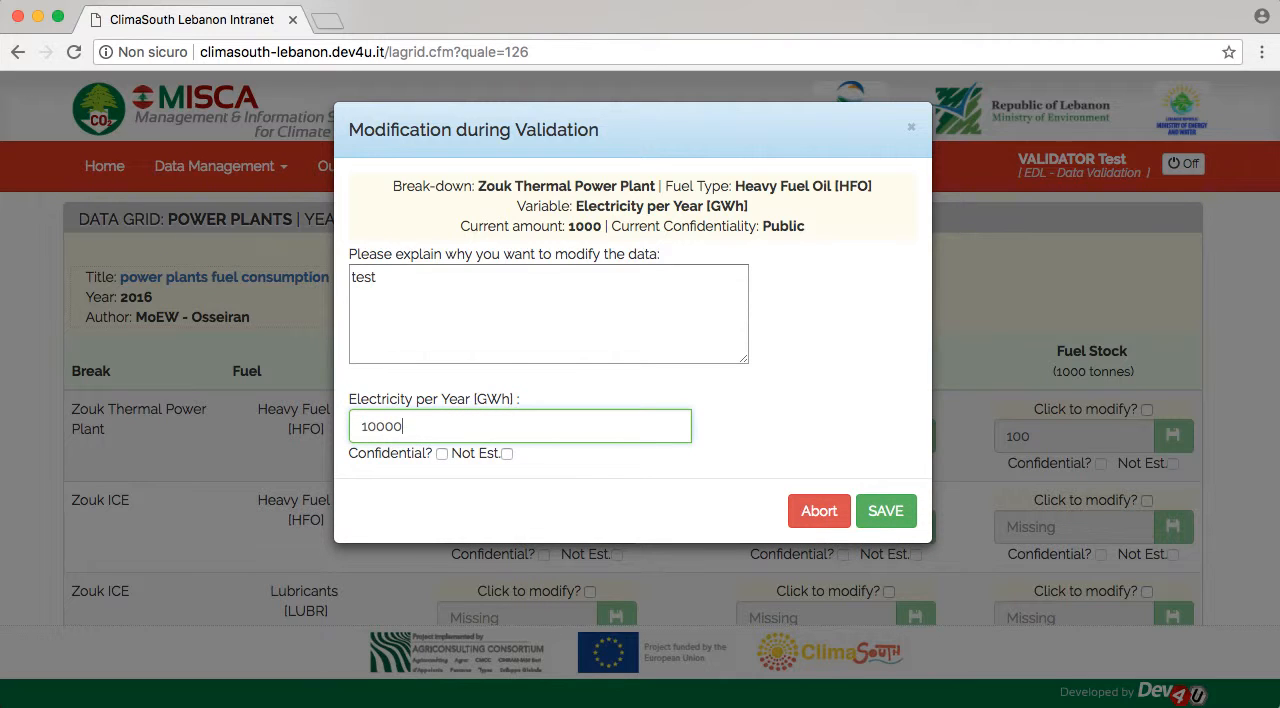
{"action": "left_click", "coordinate": [883, 508]}
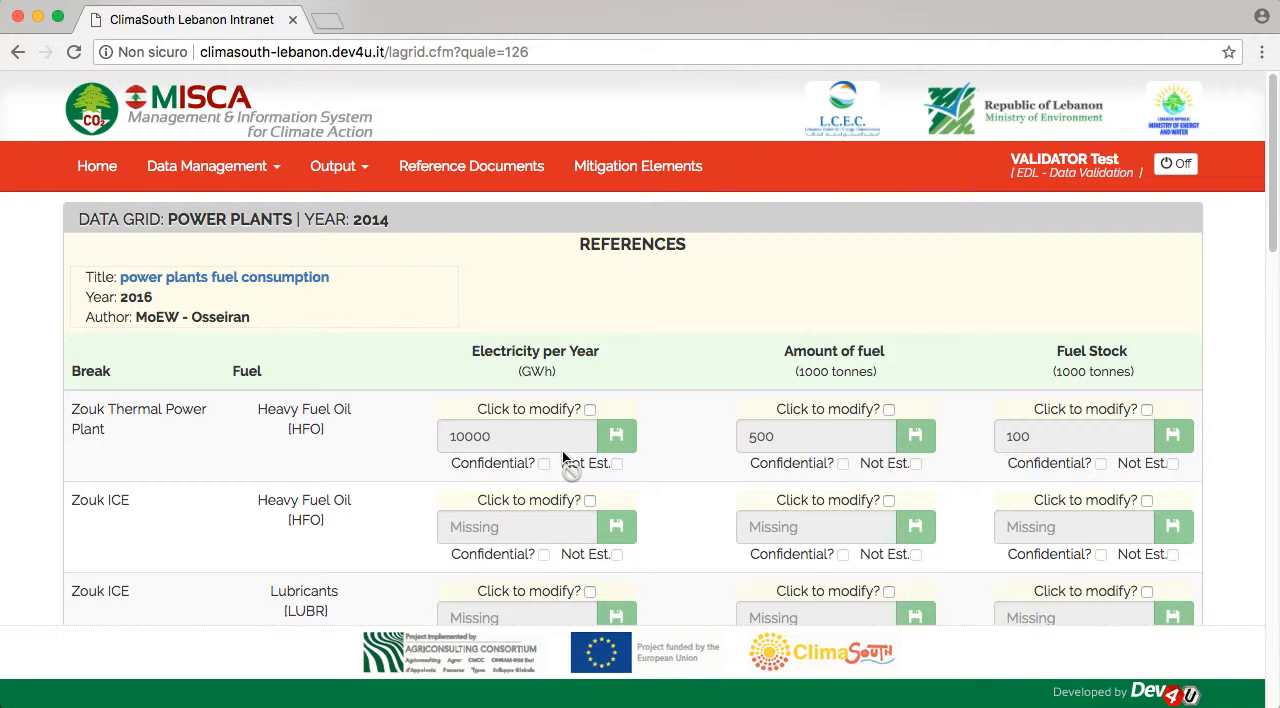
- Check the previous values recorded for Zouk Thermal Power Plant's electricity per year, and abort without a new modification
{"action": "left_click", "coordinate": [589, 408]}
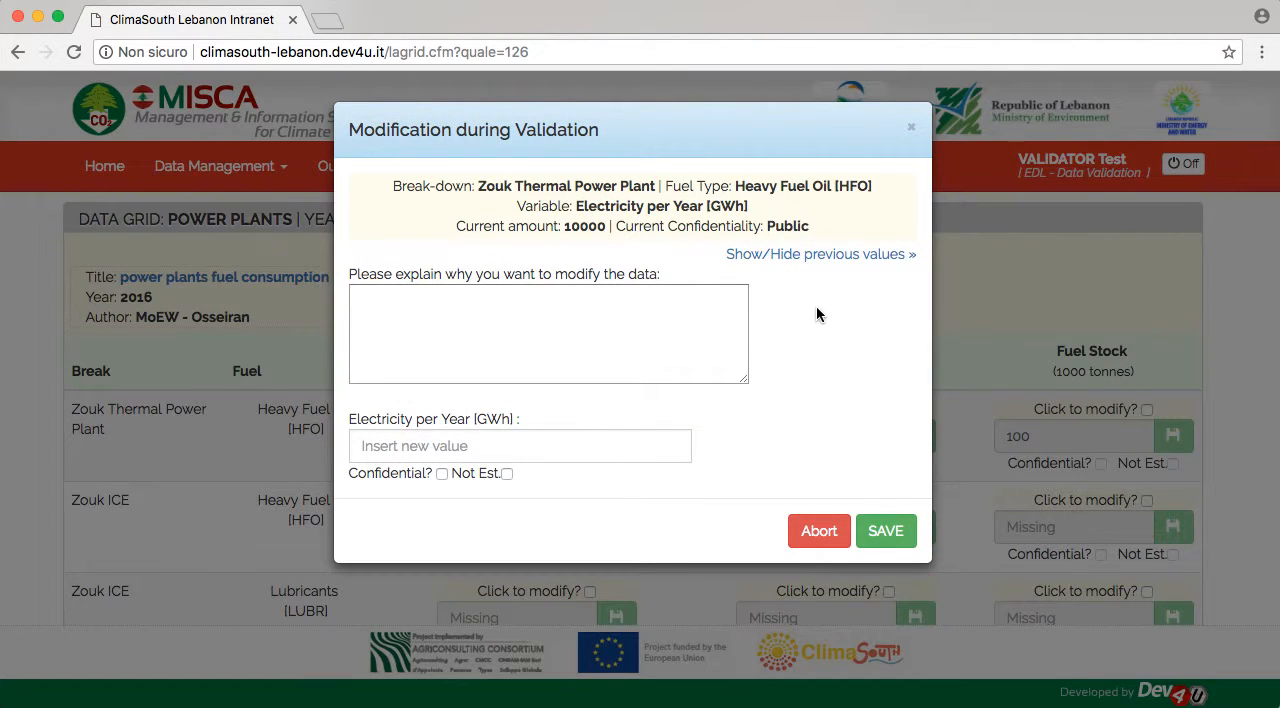
{"action": "left_click", "coordinate": [788, 256]}
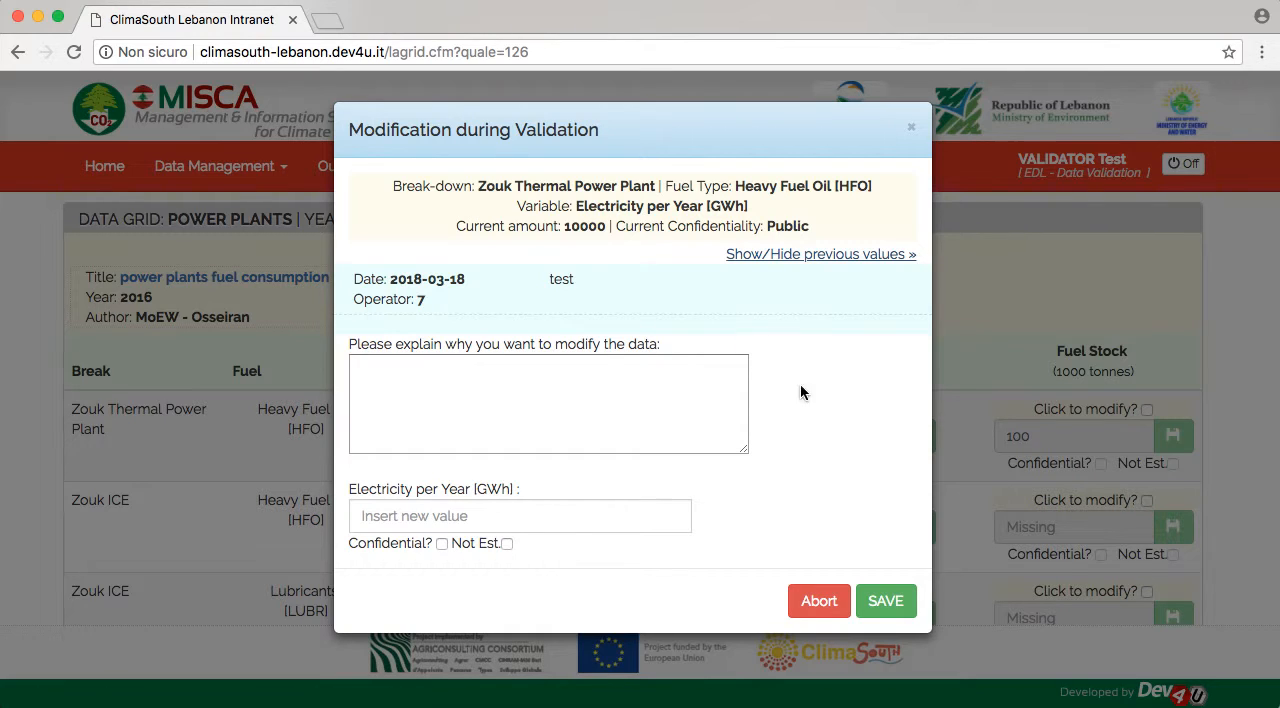
{"action": "left_click", "coordinate": [818, 601]}
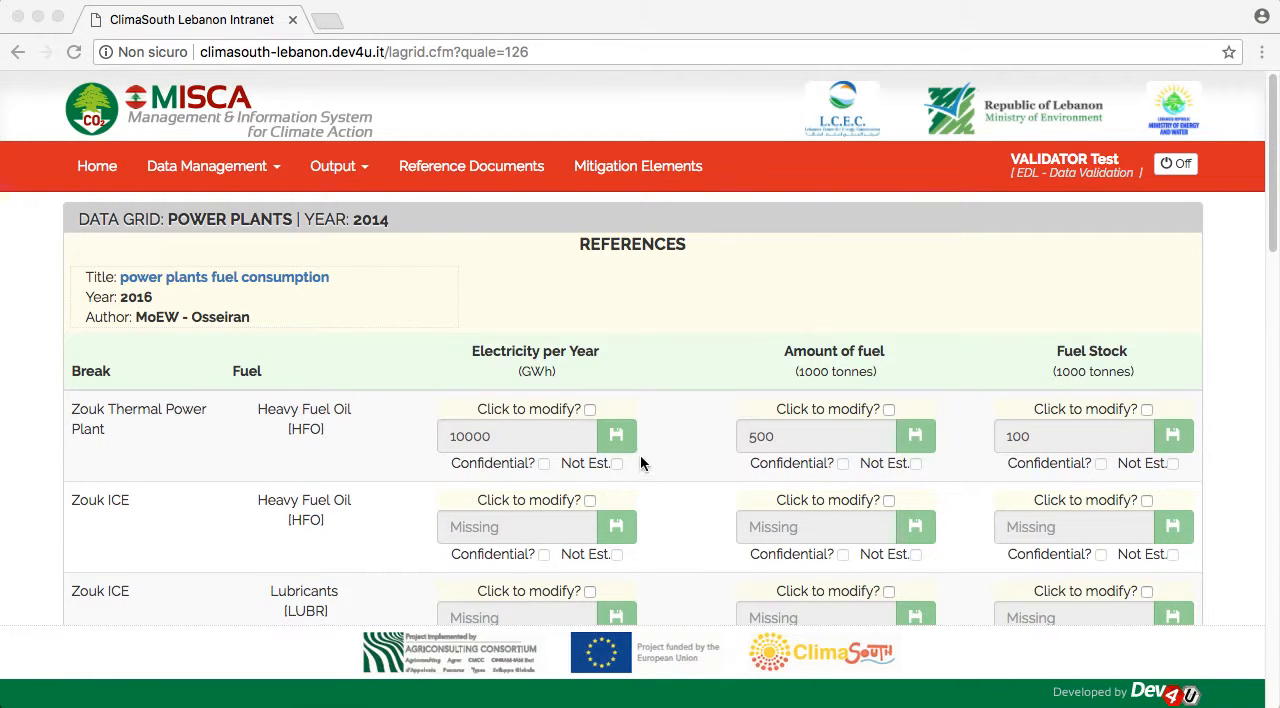
- Validate the 2014 Power Plants data grid, accepting the missing values
{"action": "scroll", "coordinate": [663, 482], "scroll_direction": "down", "scroll_amount": 5}
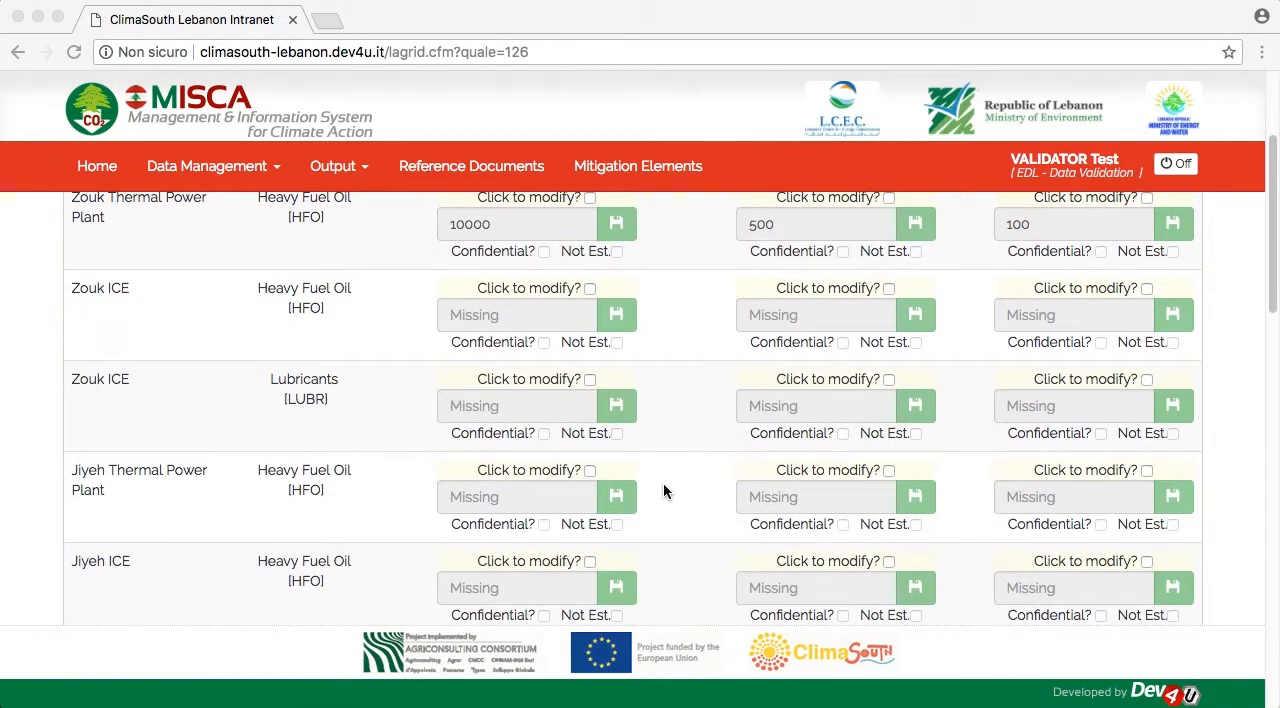
{"action": "scroll", "coordinate": [663, 490], "scroll_direction": "down", "scroll_amount": 15}
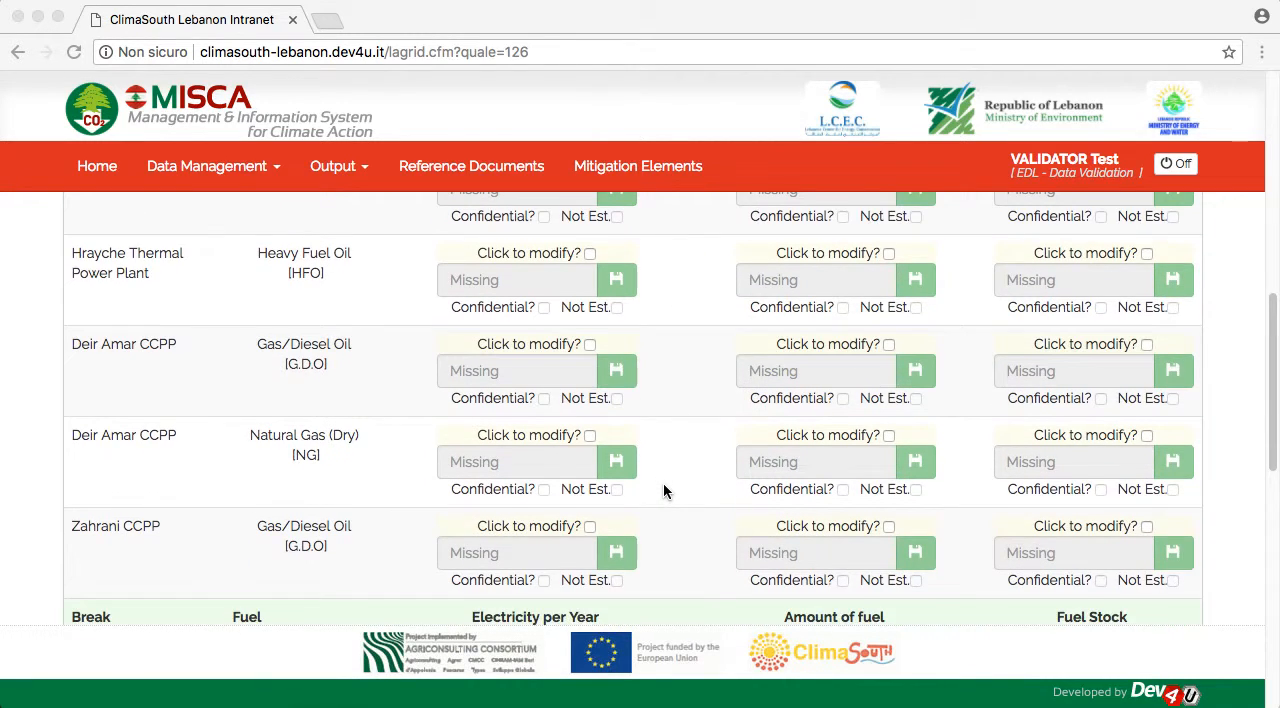
{"action": "scroll", "coordinate": [663, 482], "scroll_direction": "down", "scroll_amount": 10}
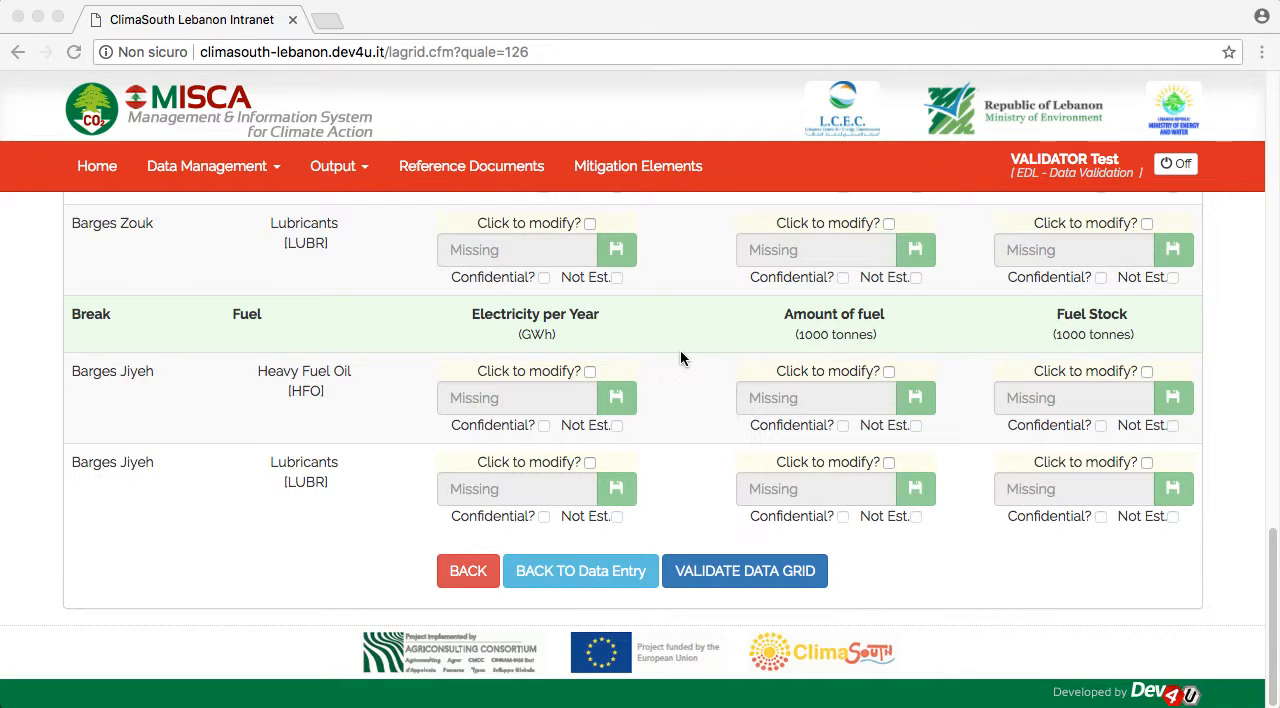
{"action": "scroll", "coordinate": [680, 352], "scroll_direction": "up", "scroll_amount": 15}
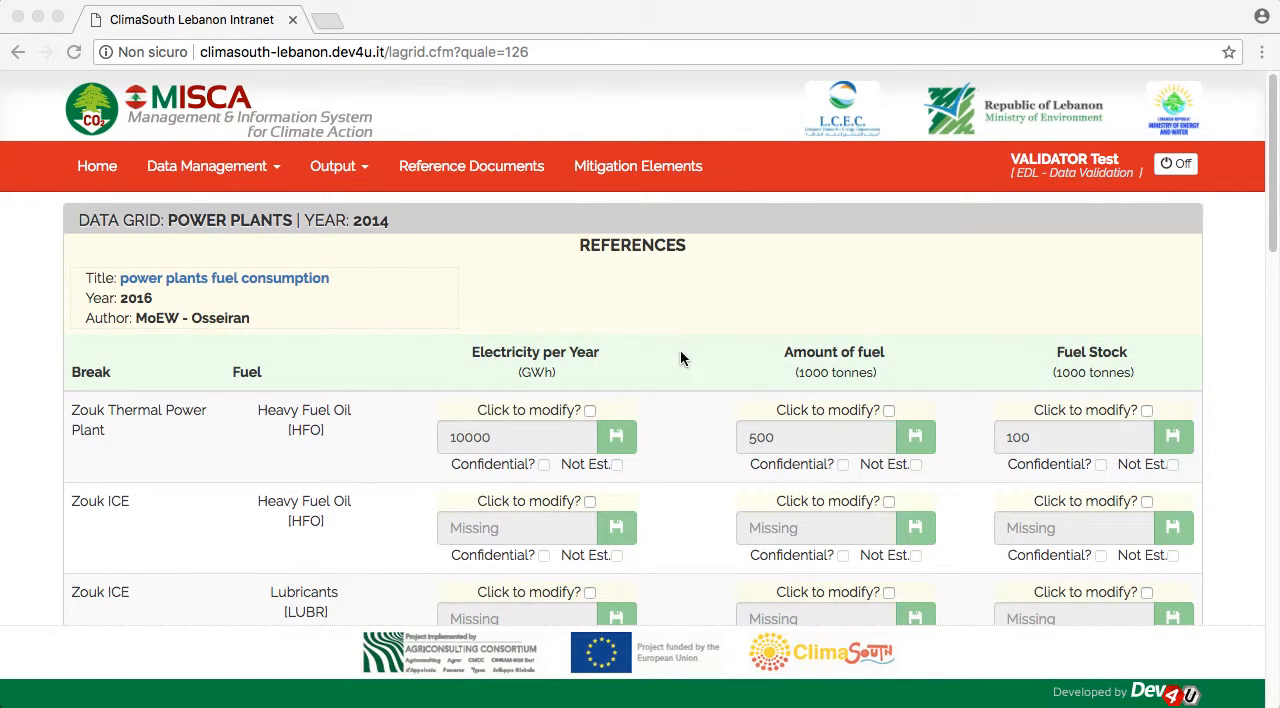
{"action": "scroll", "coordinate": [680, 358], "scroll_direction": "down", "scroll_amount": 15}
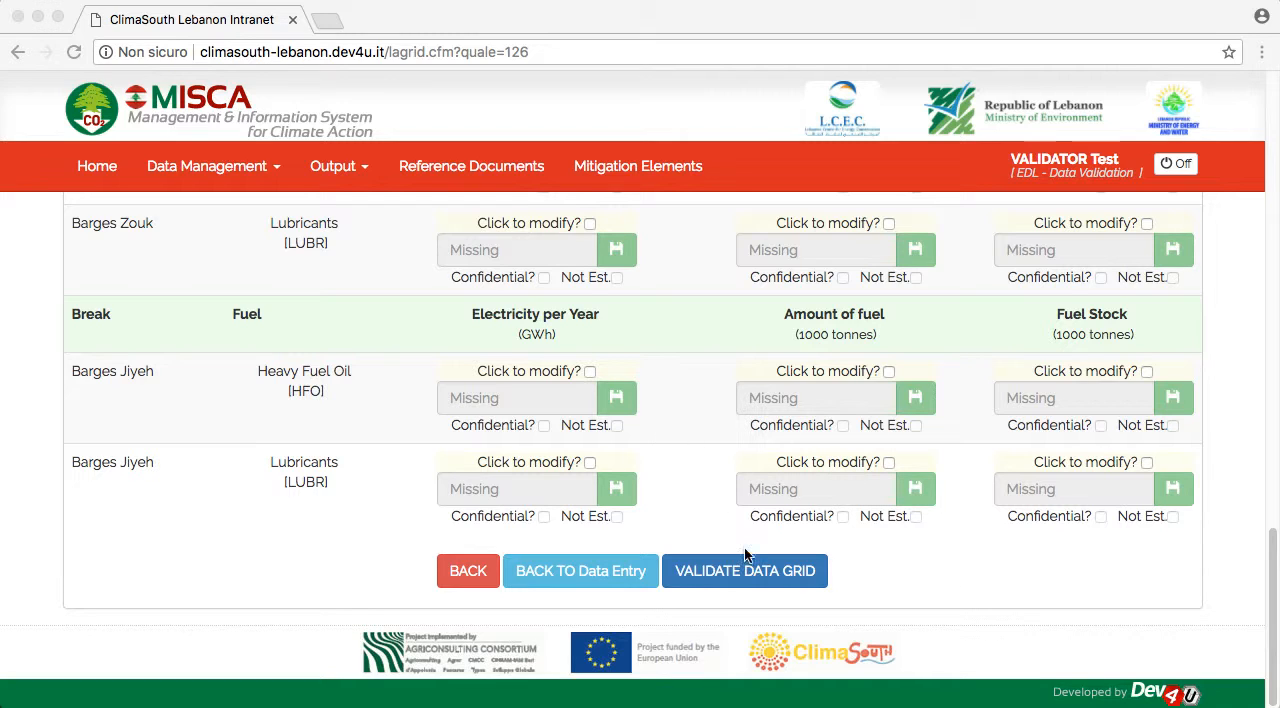
{"action": "left_click", "coordinate": [731, 580]}
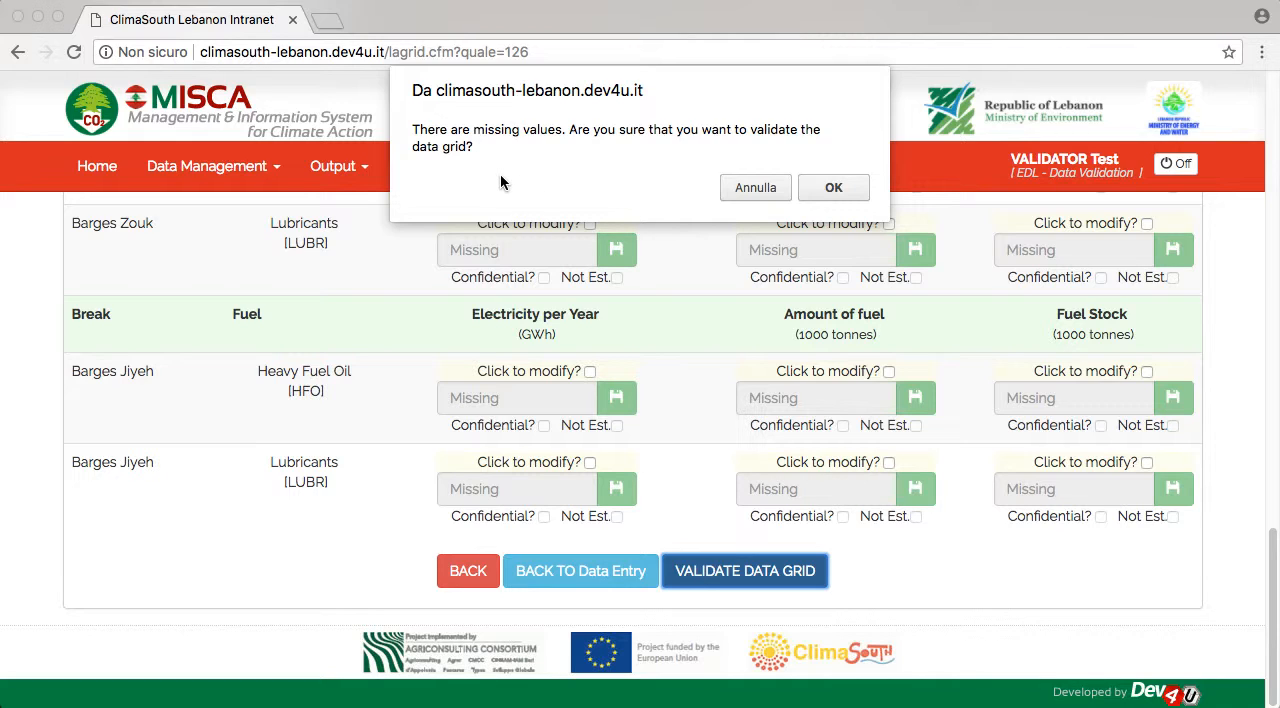
{"action": "left_click", "coordinate": [833, 188]}
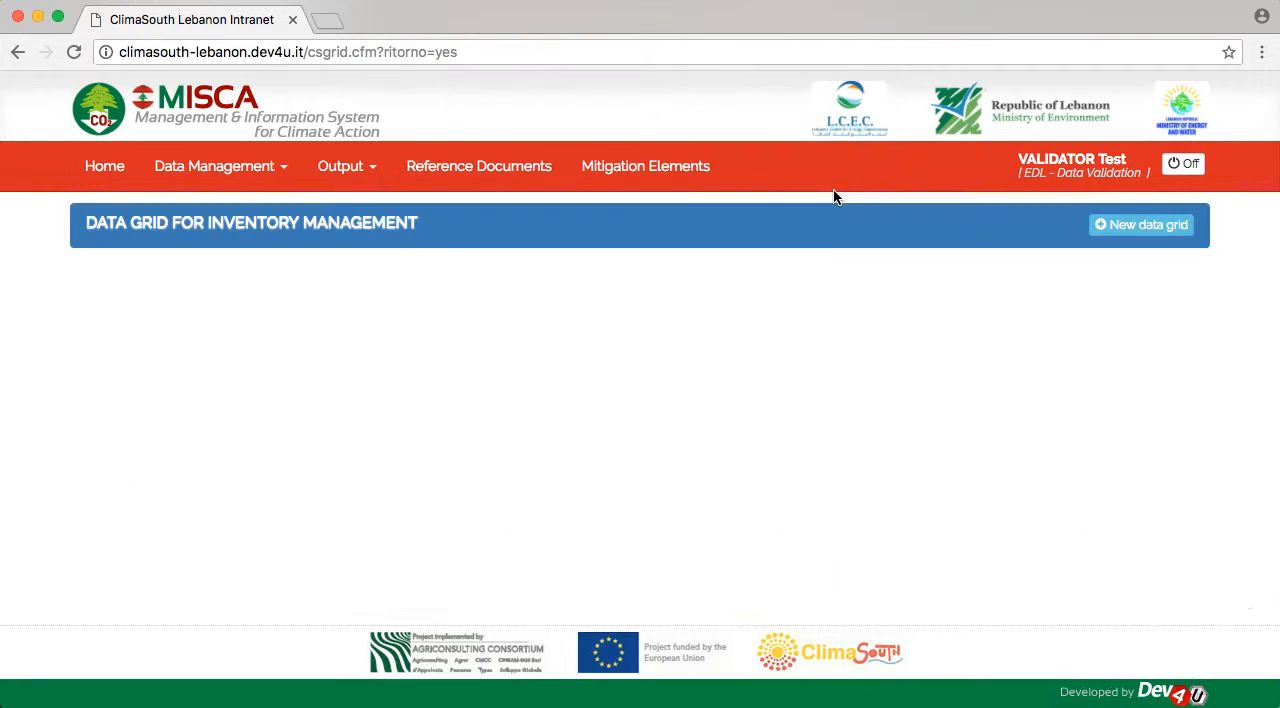